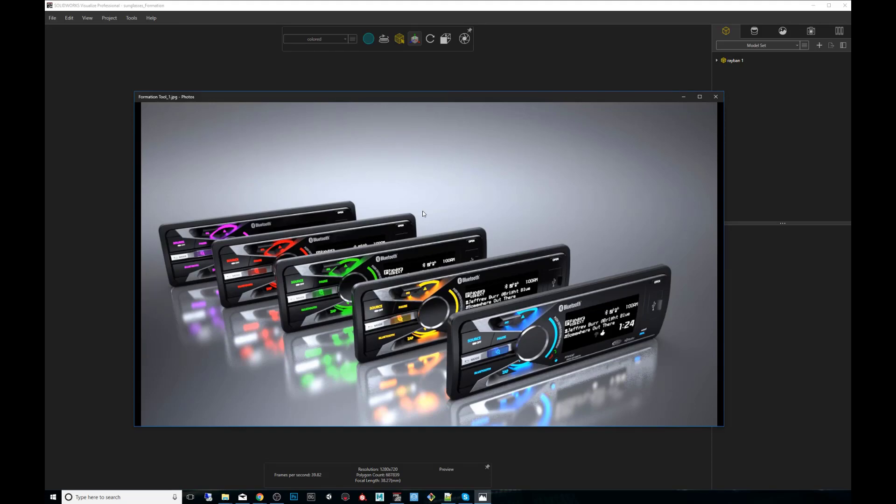
# Step: Look through the Formation Tool example images and return to the sunglasses project in SOLIDWORKS Visualize
pyautogui.press('Right')
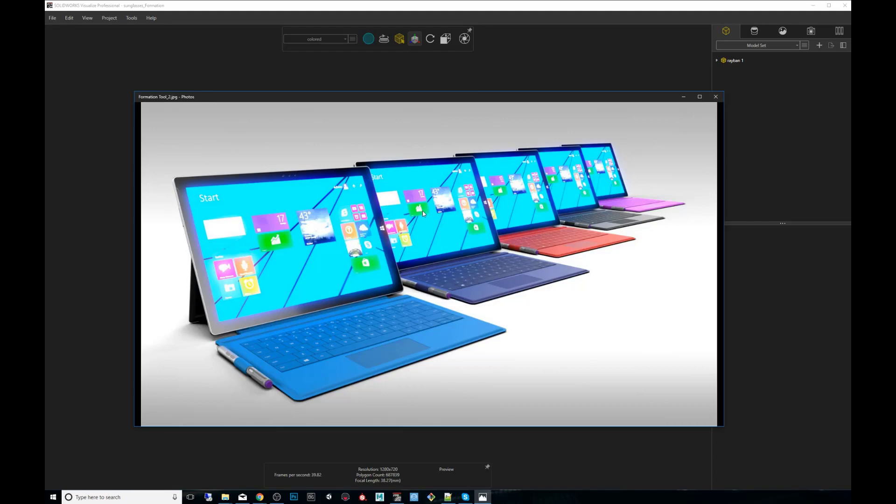
pyautogui.press('Right')
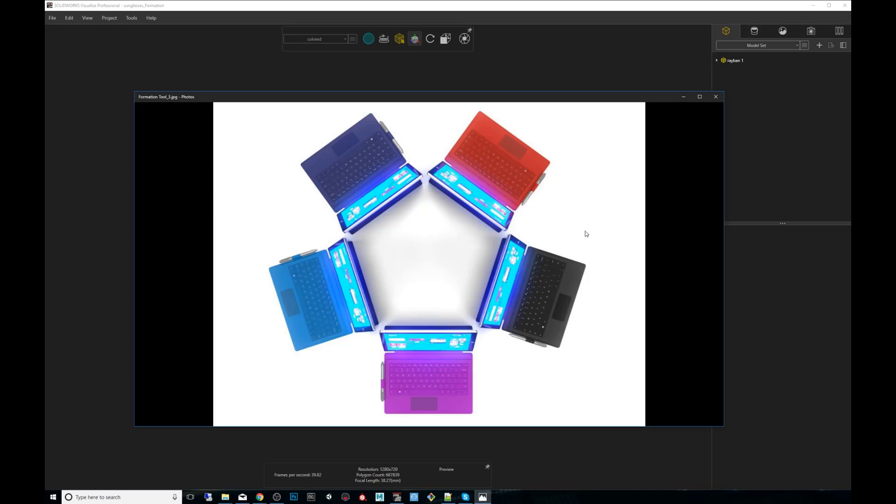
pyautogui.click(645, 37)
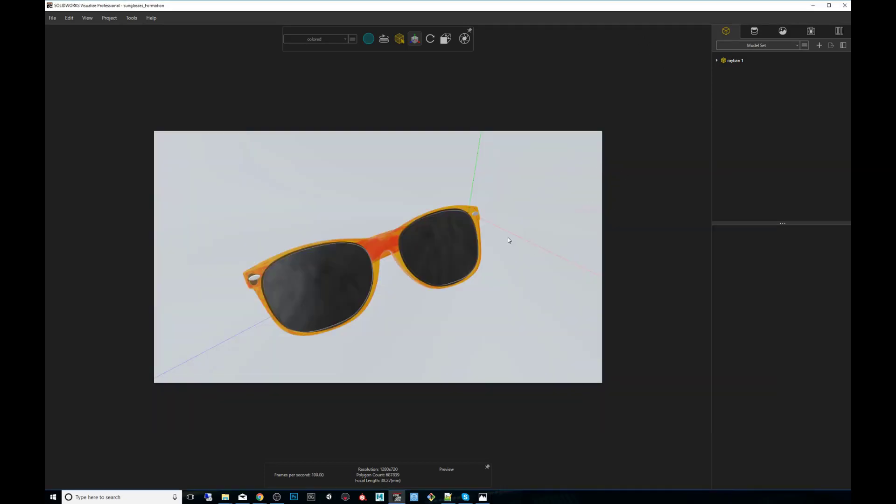
# Step: Duplicate the rayban 1 model seven times so the scene holds eight pairs of sunglasses
pyautogui.moveTo(507, 238); pyautogui.dragTo(373, 255)
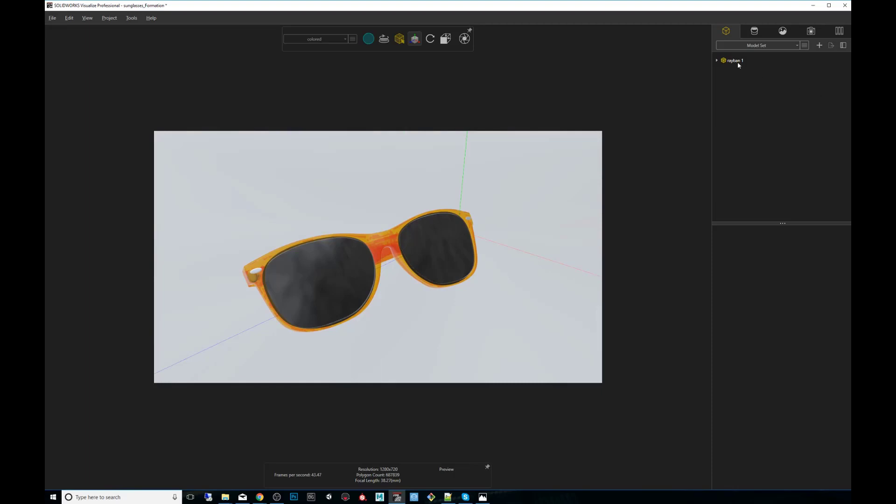
pyautogui.moveTo(739, 64)
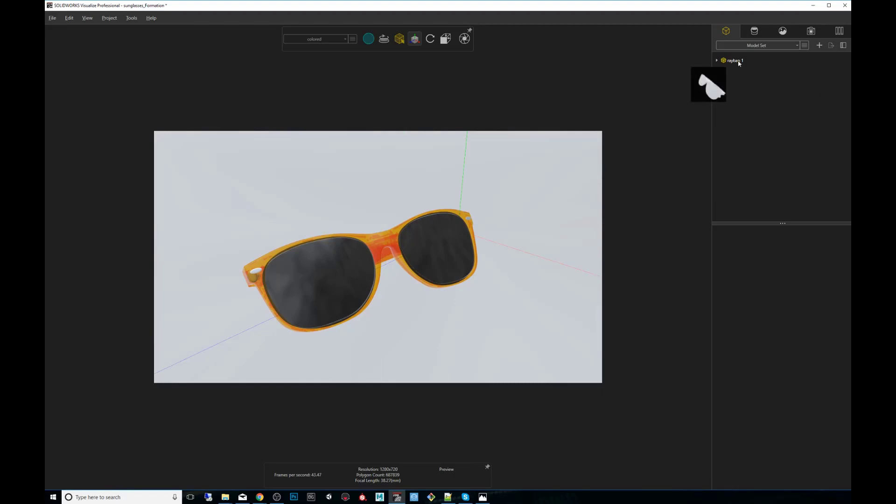
pyautogui.click(737, 60)
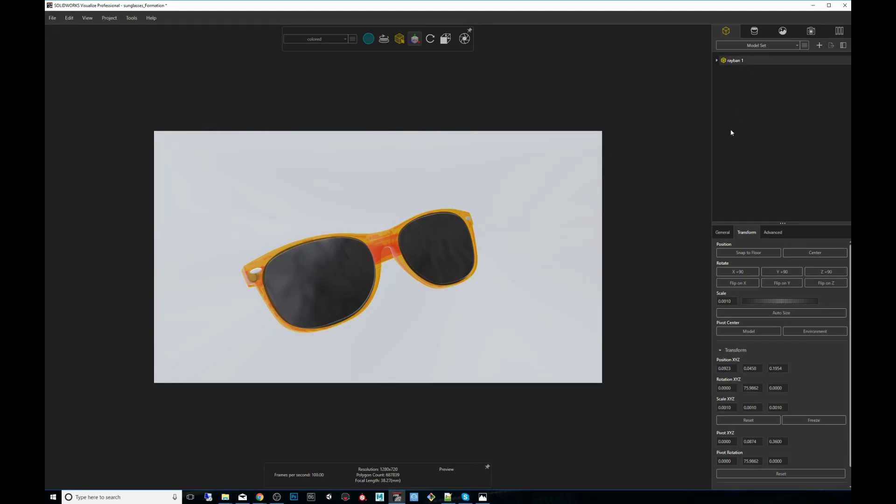
pyautogui.hotkey('ctrl', 'v')
pyautogui.hotkey('ctrl', 'v')
pyautogui.hotkey('ctrl', 'v')
pyautogui.hotkey('ctrl', 'v')
pyautogui.hotkey('ctrl', 'v')
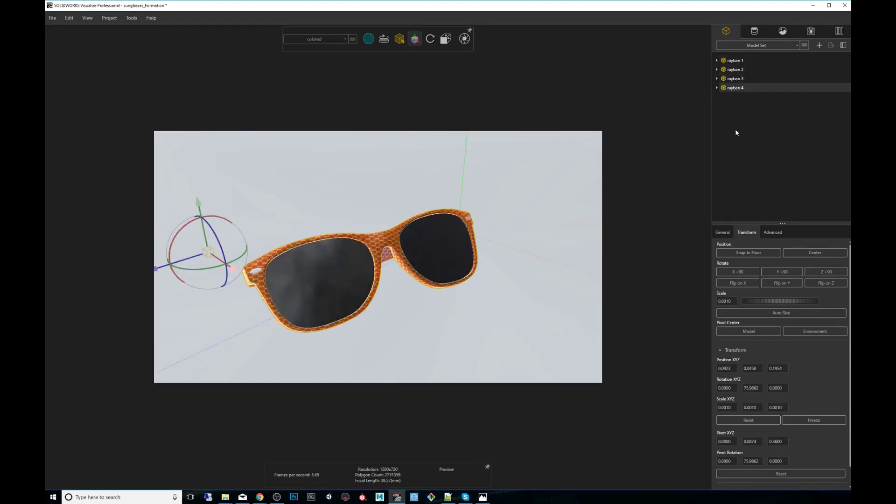
pyautogui.hotkey('ctrl', 'v')
pyautogui.hotkey('ctrl', 'v')
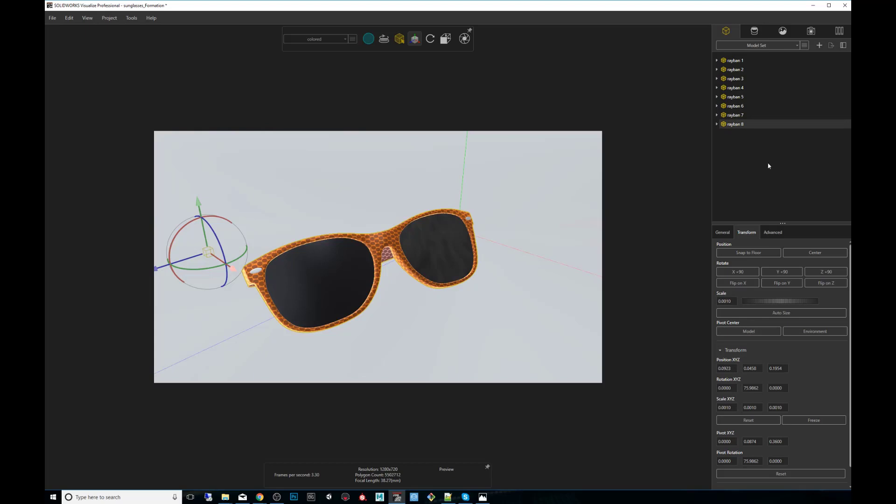
# Step: Select all eight rayban models together and arrange them with the Circle formation type
pyautogui.moveTo(465, 251); pyautogui.dragTo(532, 253)
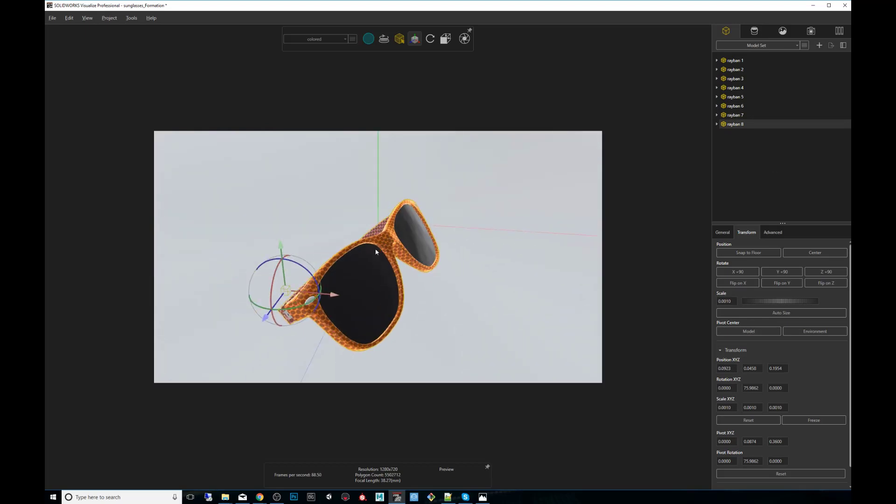
pyautogui.moveTo(412, 267); pyautogui.dragTo(511, 251)
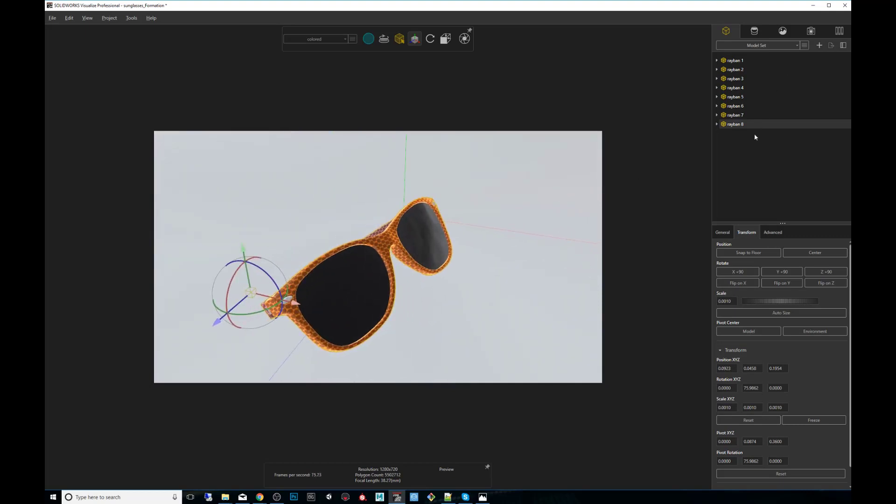
pyautogui.click(742, 60)
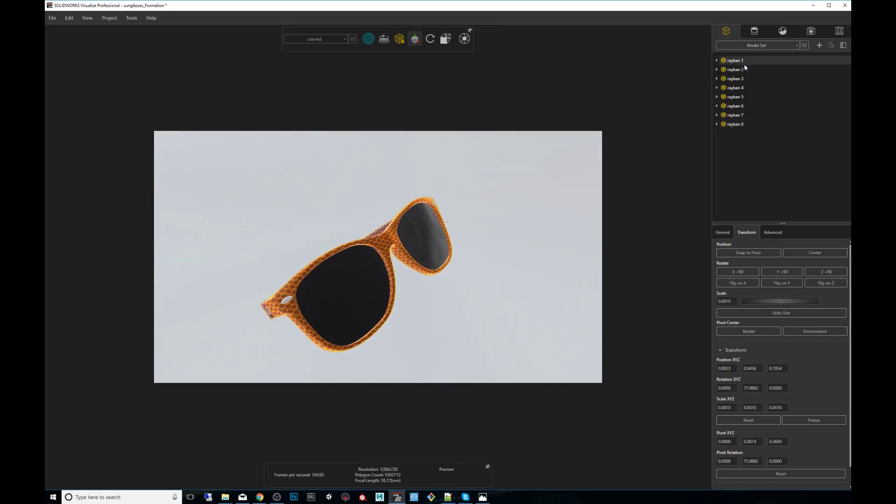
pyautogui.keyDown('shift'); pyautogui.click(736, 125); pyautogui.keyUp('shift')
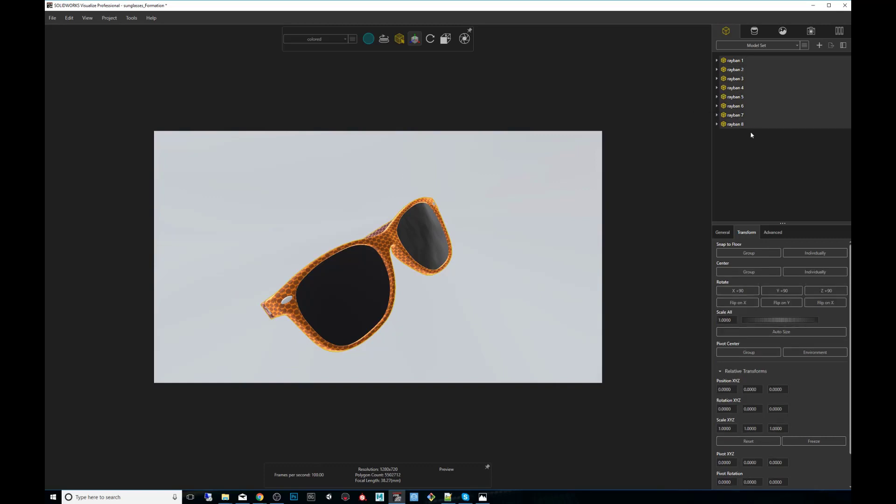
pyautogui.click(721, 232)
pyautogui.click(743, 232)
pyautogui.scroll(-2, 817, 374)
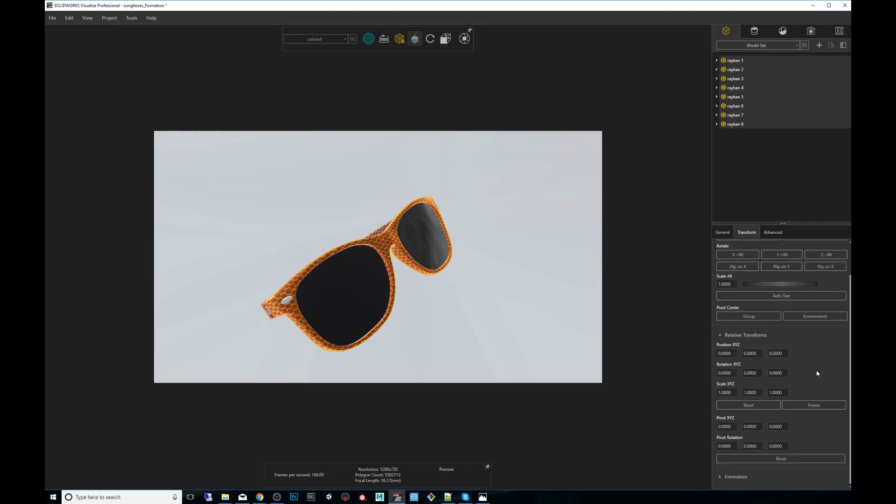
pyautogui.click(726, 479)
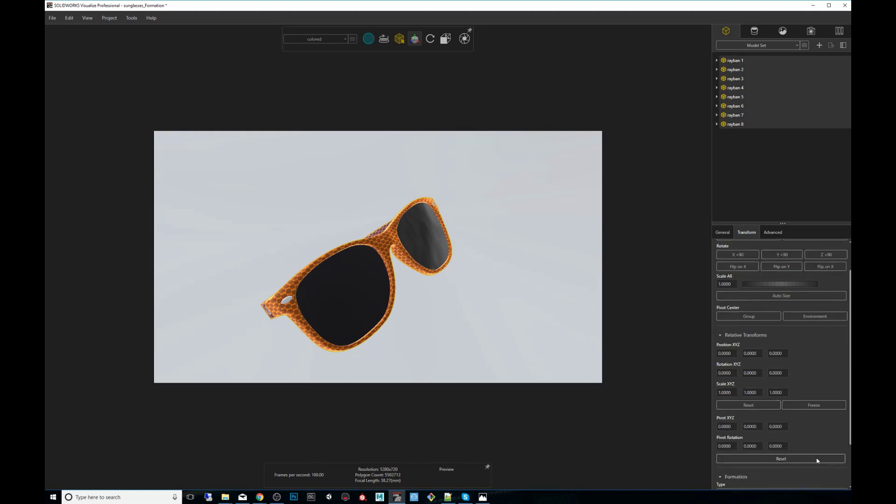
pyautogui.scroll(-3, 849, 422)
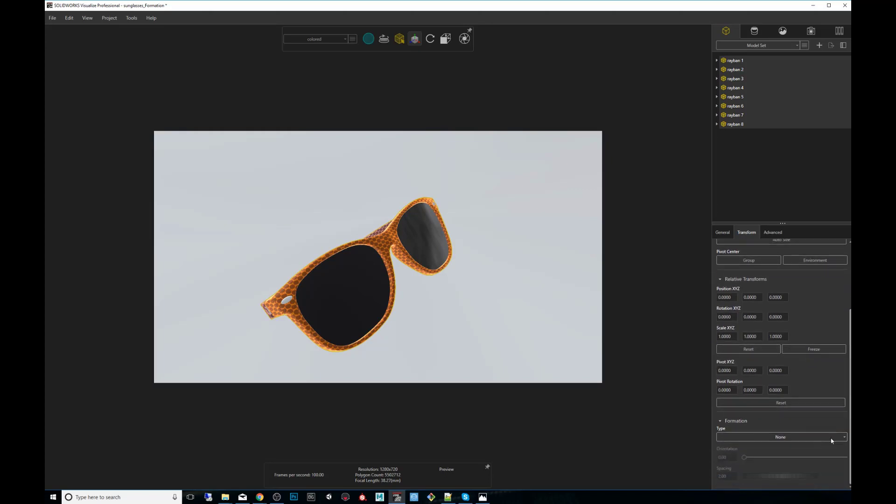
pyautogui.click(781, 439)
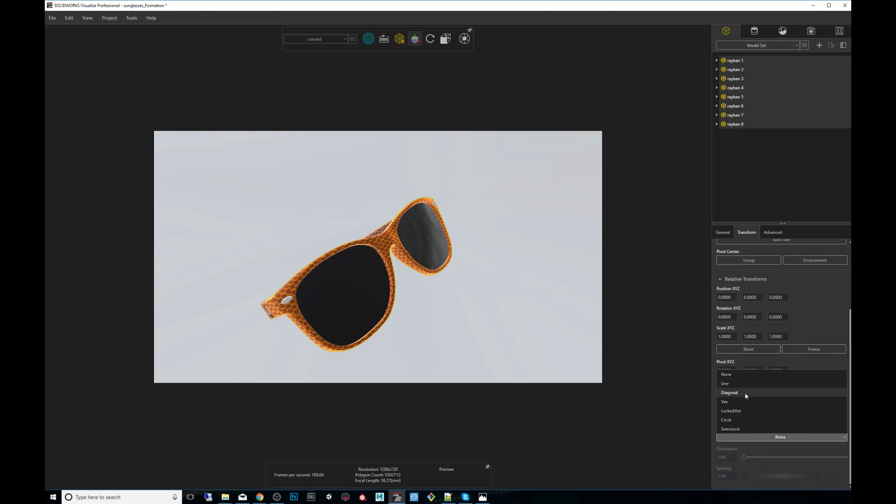
pyautogui.click(744, 420)
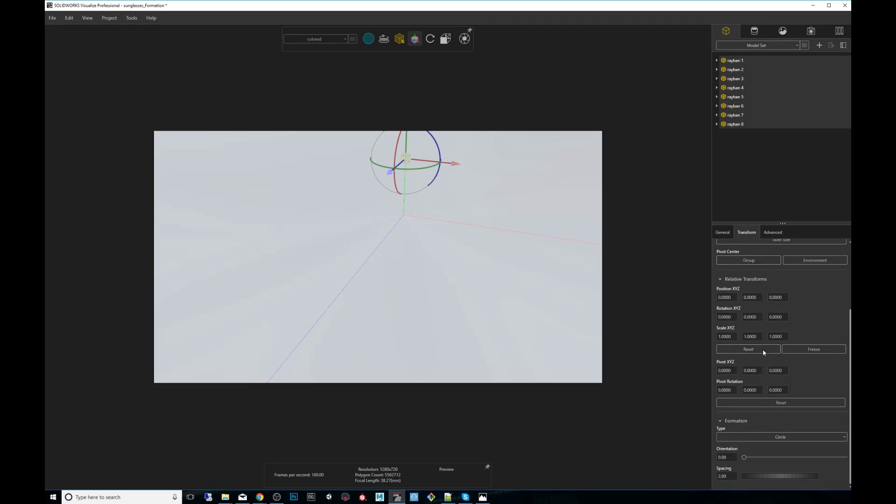
# Step: Reduce the spacing of the circle formation to about 0.15
pyautogui.click(770, 232)
pyautogui.click(748, 233)
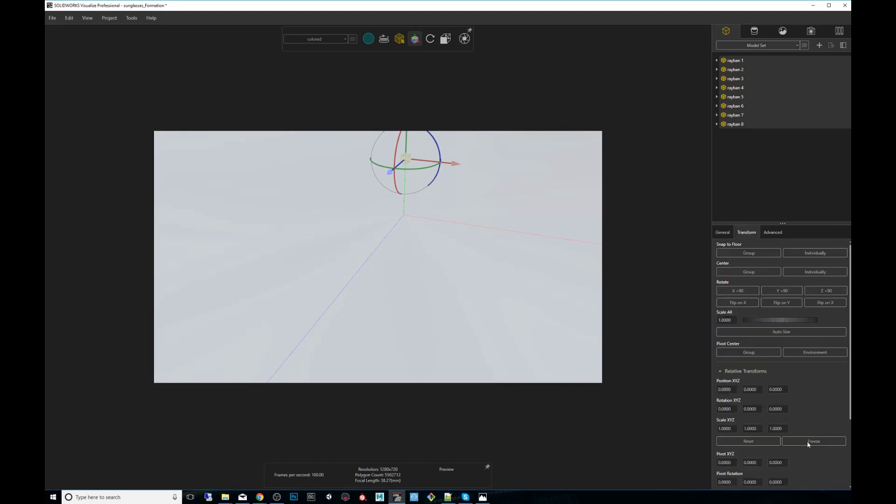
pyautogui.scroll(-2, 822, 354)
pyautogui.click(776, 440)
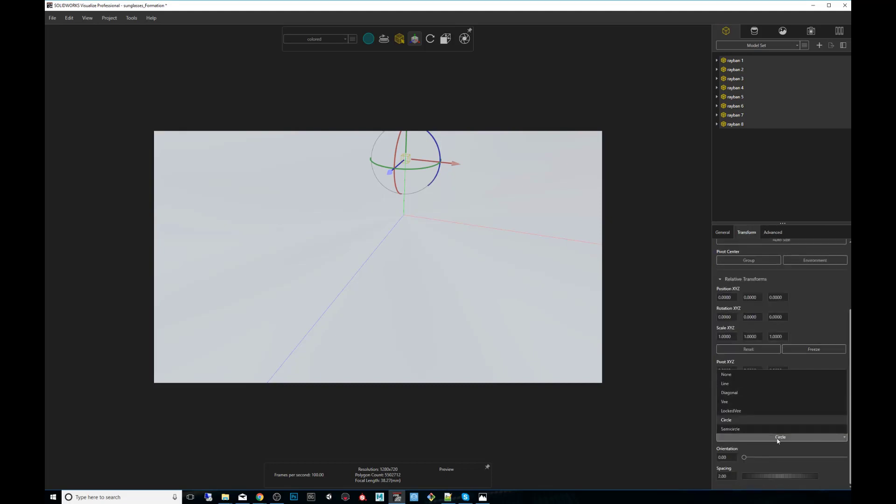
pyautogui.click(777, 439)
pyautogui.scroll(-1, 461, 338)
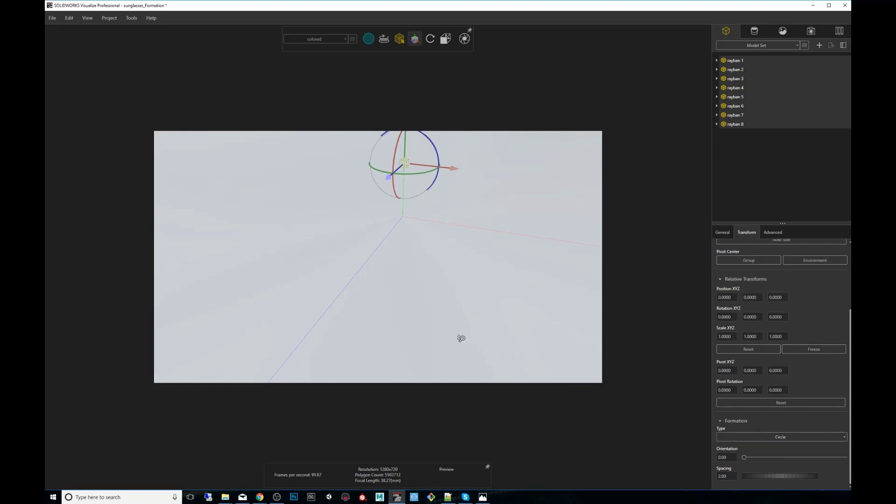
pyautogui.scroll(-5, 461, 338)
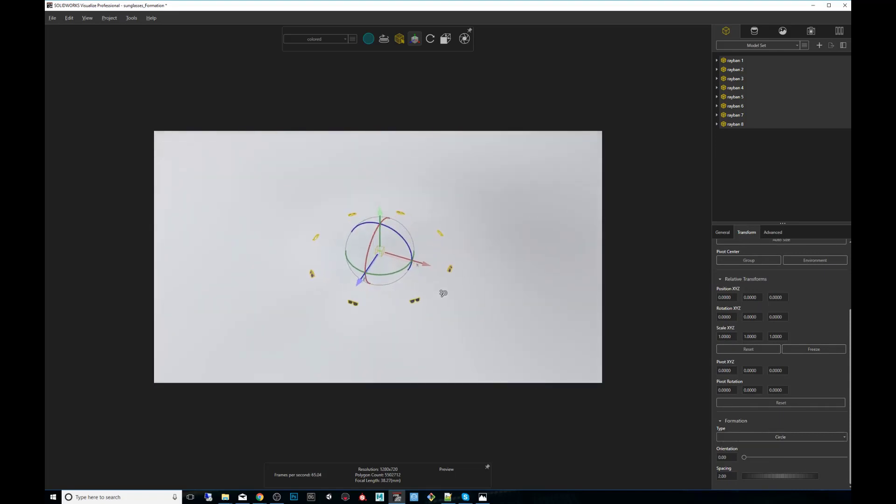
pyautogui.scroll(2, 443, 292)
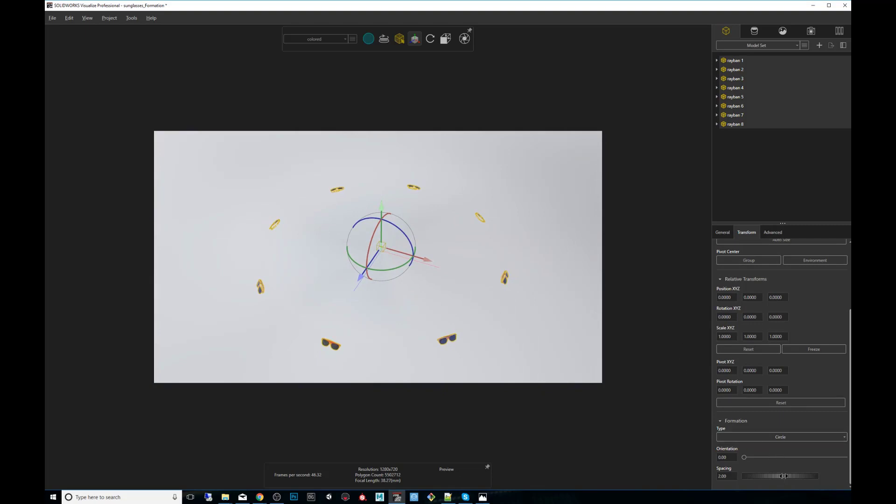
pyautogui.moveTo(784, 477); pyautogui.dragTo(717, 489)
pyautogui.scroll(10, 453, 227)
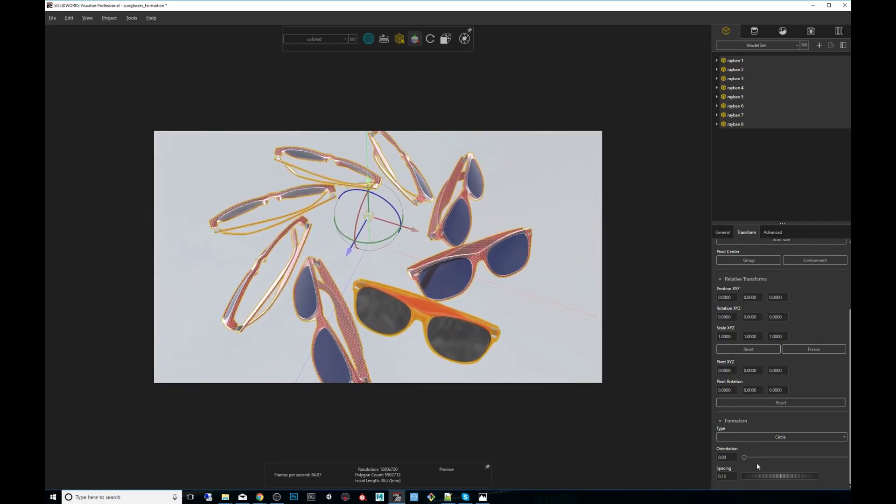
# Step: Try an orientation of about 186 for the circled sunglasses and return it to 0
pyautogui.moveTo(744, 457); pyautogui.dragTo(797, 452)
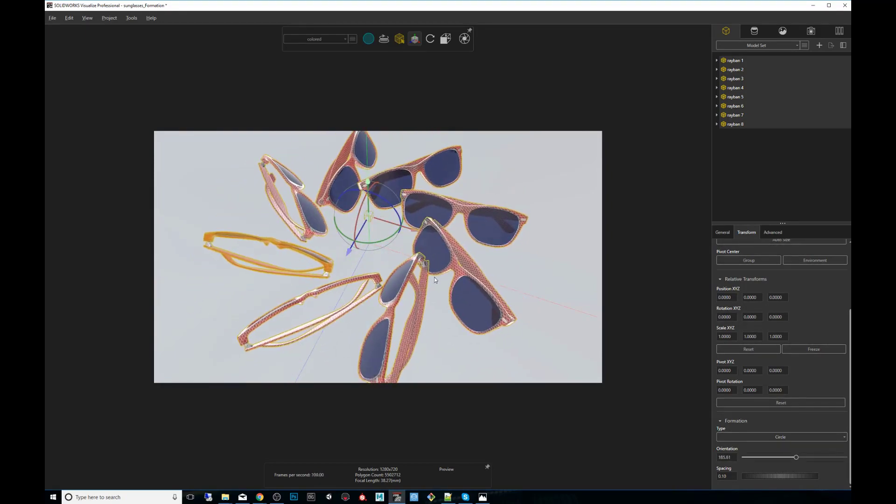
pyautogui.keyDown('alt'); pyautogui.moveTo(434, 277); pyautogui.dragTo(474, 270); pyautogui.keyUp('alt')
pyautogui.moveTo(796, 458); pyautogui.dragTo(677, 450)
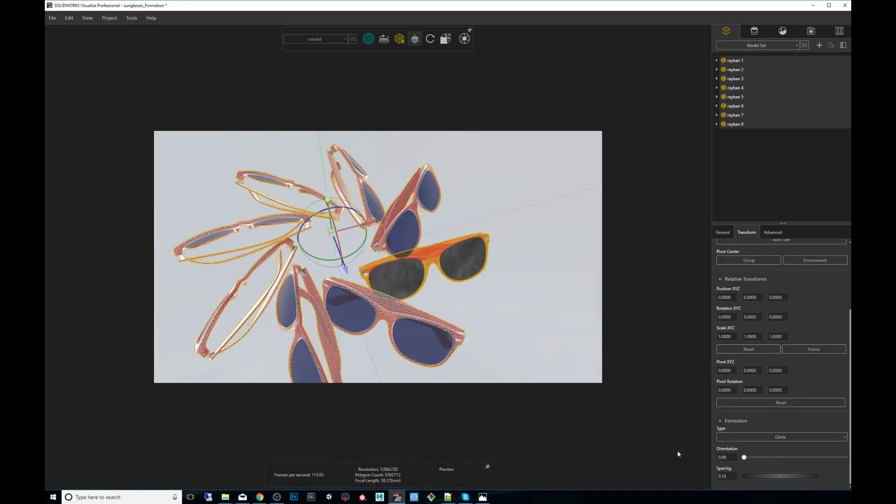
# Step: Set the circle formation's spacing to 0.11 and deselect the sunglasses
pyautogui.moveTo(801, 478); pyautogui.dragTo(801, 476)
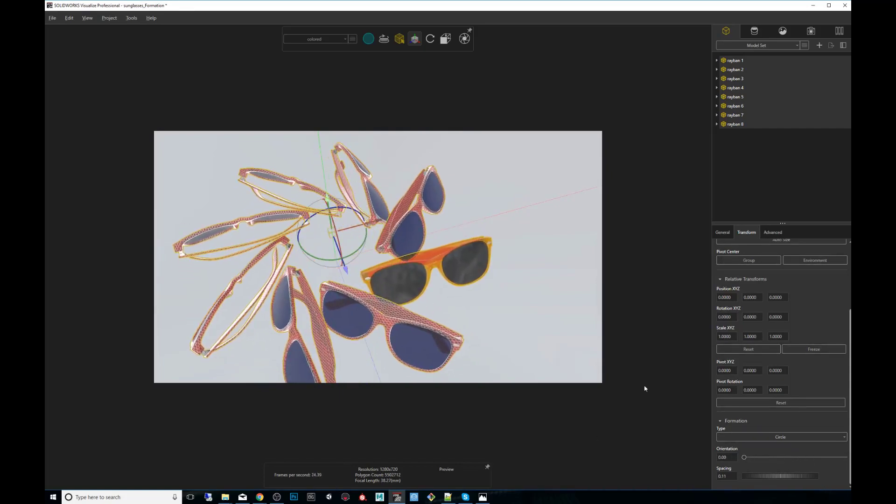
pyautogui.keyDown('alt'); pyautogui.moveTo(439, 281); pyautogui.dragTo(348, 287); pyautogui.keyUp('alt')
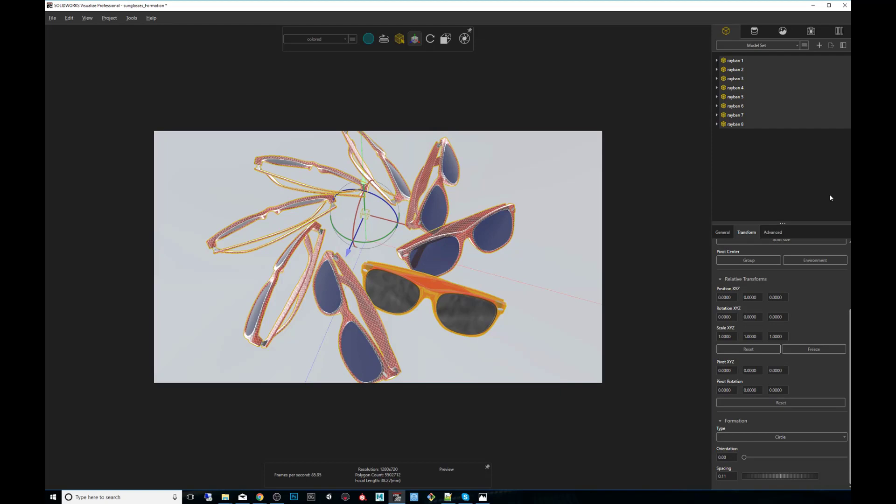
pyautogui.click(583, 223)
pyautogui.moveTo(510, 234); pyautogui.dragTo(479, 235, button='middle')
pyautogui.scroll(-2, 479, 235)
# Step: Filter the project's appearances by the name "color" instead of "lens"
pyautogui.click(761, 35)
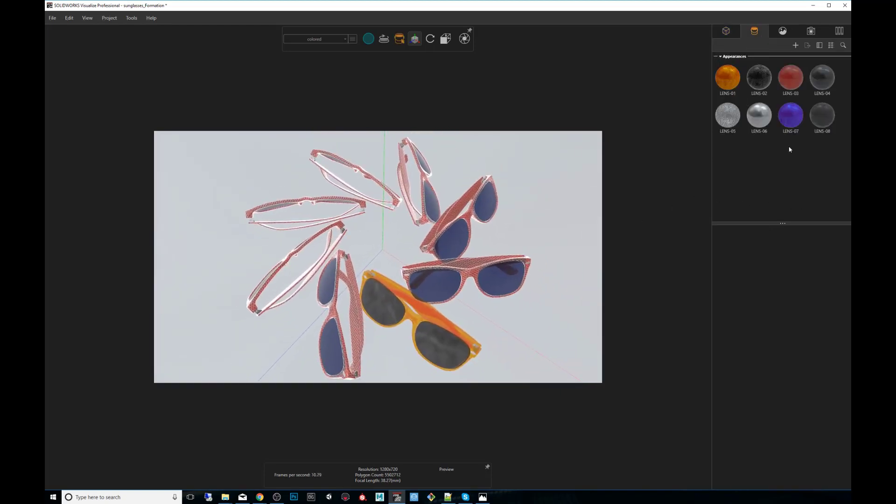
pyautogui.click(844, 45)
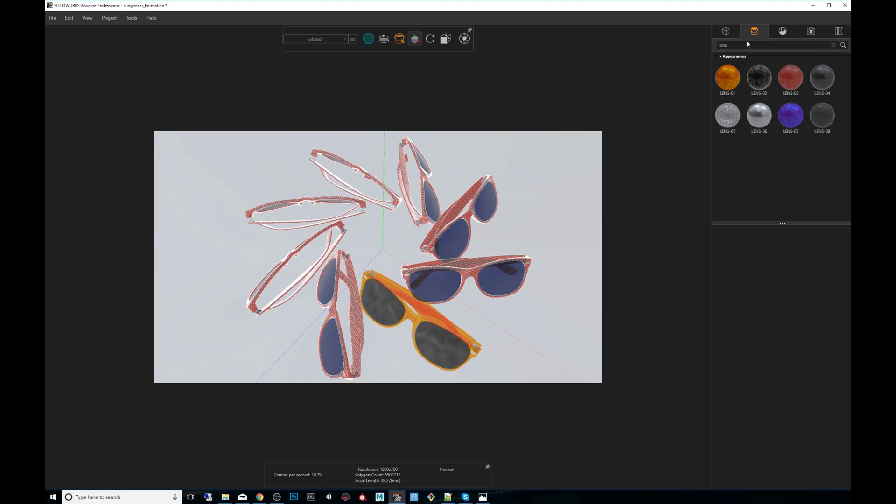
pyautogui.write('colo')
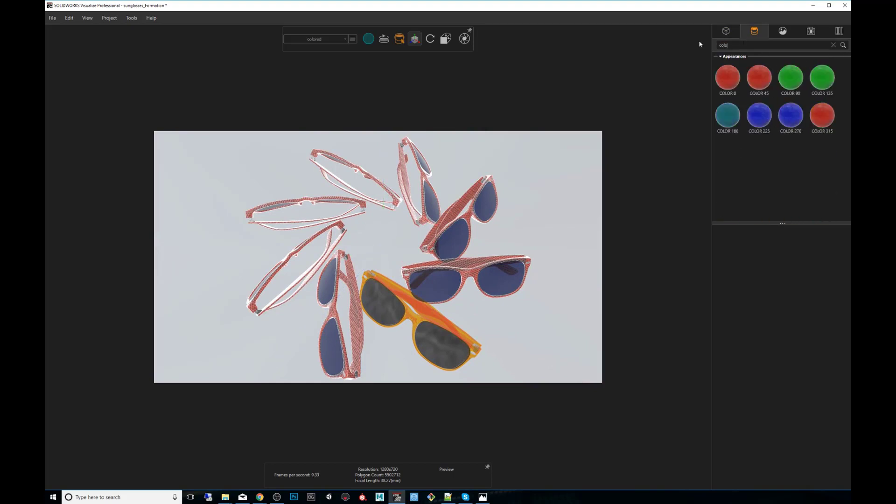
pyautogui.write('r')
# Step: Apply COLOR 0, 45, 90, 135, 180, 225, 270 and 315 to the eight front frames, one each, counterclockwise from the foreground pair
pyautogui.moveTo(728, 77); pyautogui.dragTo(414, 315)
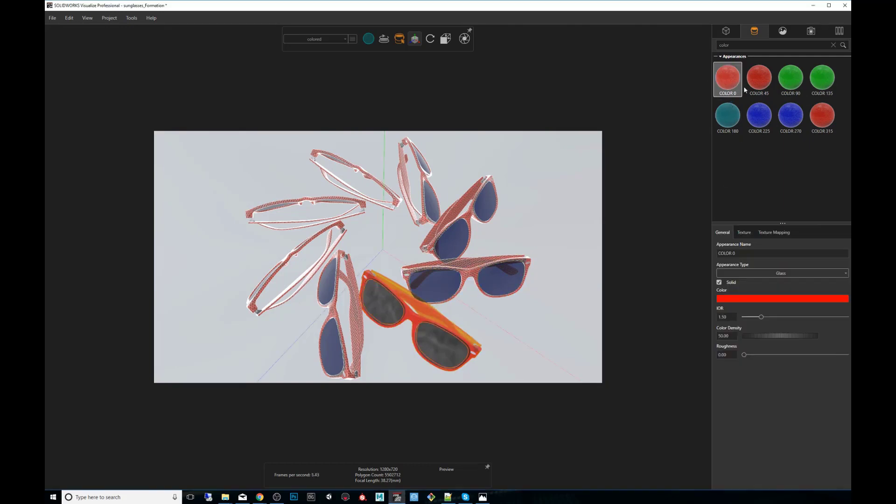
pyautogui.moveTo(759, 77); pyautogui.dragTo(472, 271)
pyautogui.moveTo(790, 77); pyautogui.dragTo(470, 211)
pyautogui.moveTo(822, 77); pyautogui.dragTo(426, 179)
pyautogui.moveTo(728, 116); pyautogui.dragTo(364, 172)
pyautogui.moveTo(759, 115); pyautogui.dragTo(323, 211)
pyautogui.moveTo(790, 116); pyautogui.dragTo(297, 267)
pyautogui.moveTo(822, 116); pyautogui.dragTo(332, 309)
# Step: Copy COLOR 0 and COLOR 45 from the fronts of the foreground pair and its counterclockwise neighbour to their temples
pyautogui.scroll(10, 446, 307)
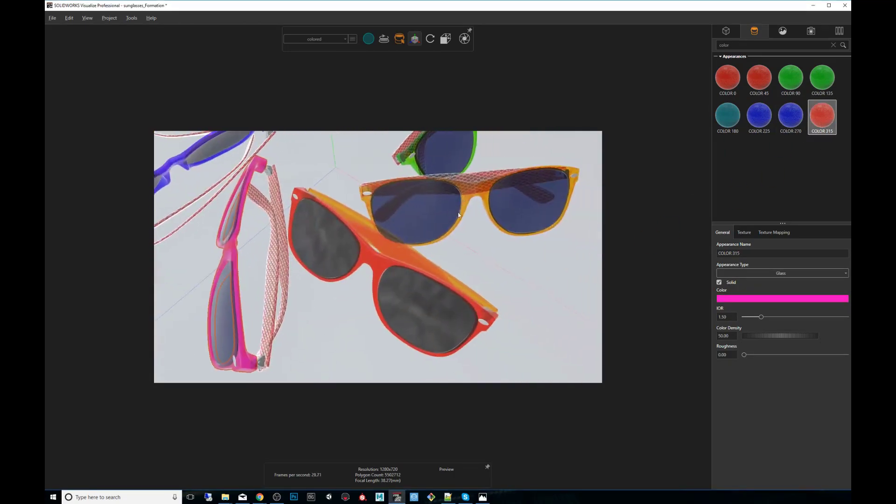
pyautogui.scroll(-8, 500, 268)
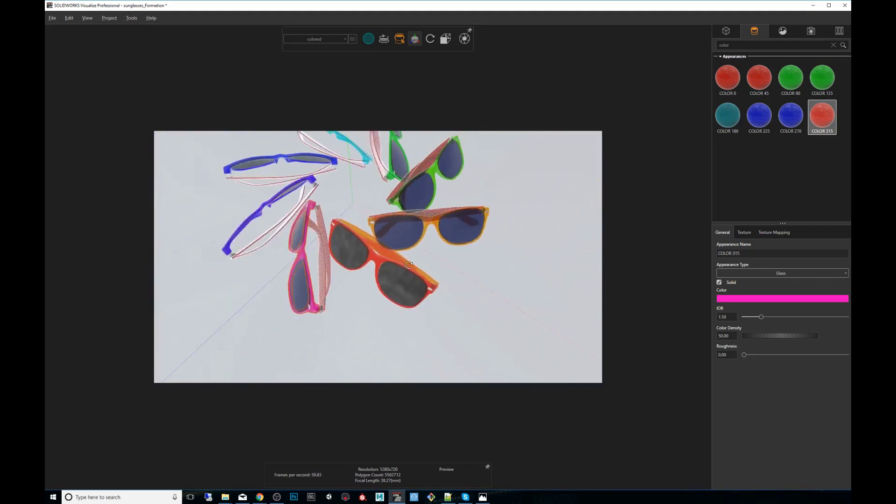
pyautogui.scroll(6, 389, 257)
pyautogui.click(373, 258)
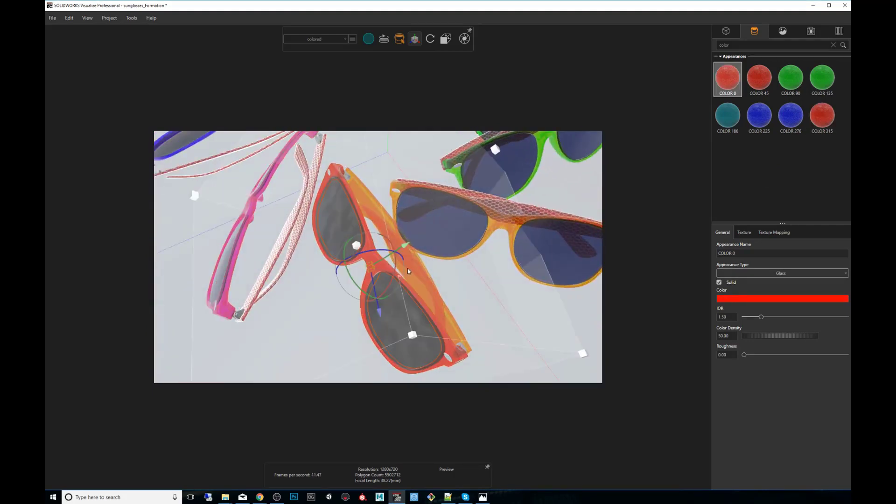
pyautogui.keyDown('shift'); pyautogui.rightClick(419, 276); pyautogui.keyUp('shift')
pyautogui.moveTo(420, 261); pyautogui.dragTo(298, 262, button='middle')
pyautogui.keyDown('shift'); pyautogui.click(271, 266); pyautogui.keyUp('shift')
pyautogui.keyDown('shift'); pyautogui.rightClick(313, 261); pyautogui.keyUp('shift')
pyautogui.keyDown('shift'); pyautogui.rightClick(327, 280); pyautogui.keyUp('shift')
# Step: Copy COLOR 90 and COLOR 135 from the next two fronts counterclockwise to the temples of the same pairs
pyautogui.keyDown('shift'); pyautogui.click(435, 279); pyautogui.keyUp('shift')
pyautogui.keyDown('shift'); pyautogui.rightClick(453, 266); pyautogui.keyUp('shift')
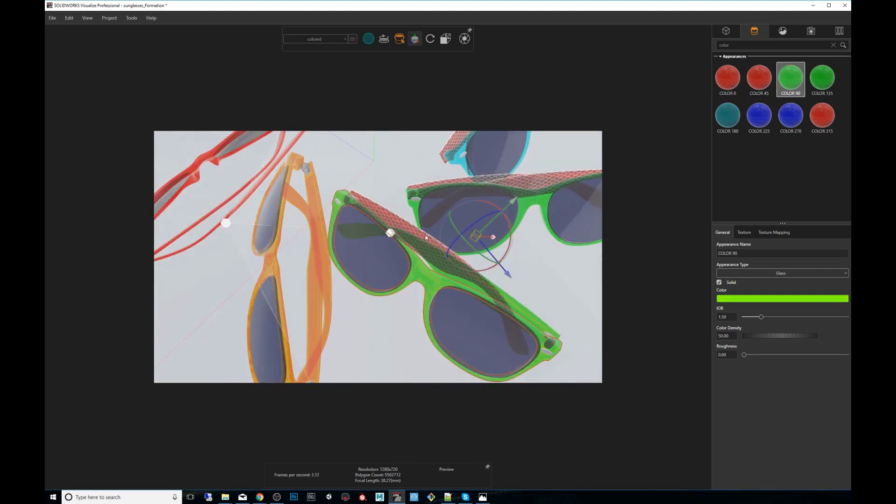
pyautogui.keyDown('shift'); pyautogui.rightClick(425, 235); pyautogui.keyUp('shift')
pyautogui.moveTo(459, 284); pyautogui.dragTo(289, 259, button='middle')
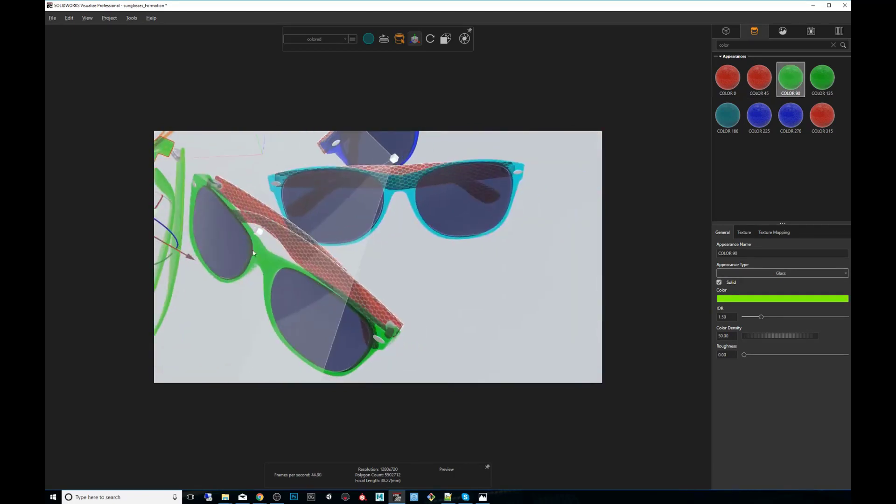
pyautogui.keyDown('shift'); pyautogui.click(259, 257); pyautogui.keyUp('shift')
pyautogui.keyDown('shift'); pyautogui.rightClick(309, 252); pyautogui.keyUp('shift')
pyautogui.keyDown('shift'); pyautogui.rightClick(255, 211); pyautogui.keyUp('shift')
# Step: Copy COLOR 180, 225, 270 and 315 from the remaining four fronts to their matching temples and clear the selection
pyautogui.moveTo(432, 245); pyautogui.dragTo(477, 265, button='middle')
pyautogui.keyDown('shift'); pyautogui.click(340, 261); pyautogui.keyUp('shift')
pyautogui.keyDown('shift'); pyautogui.click(347, 270); pyautogui.keyUp('shift')
pyautogui.keyDown('shift'); pyautogui.click(441, 250); pyautogui.keyUp('shift')
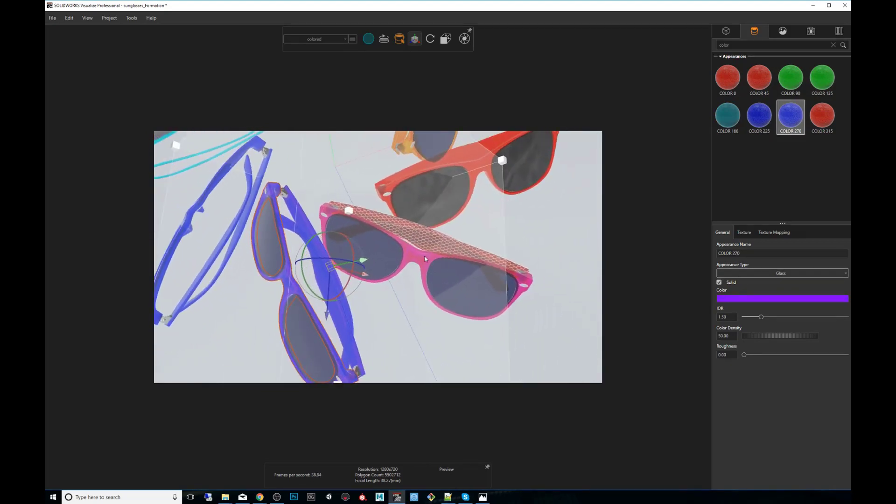
pyautogui.moveTo(424, 257); pyautogui.dragTo(386, 220, button='middle')
pyautogui.keyDown('shift'); pyautogui.click(385, 220); pyautogui.keyUp('shift')
pyautogui.moveTo(531, 256); pyautogui.dragTo(391, 262, button='middle')
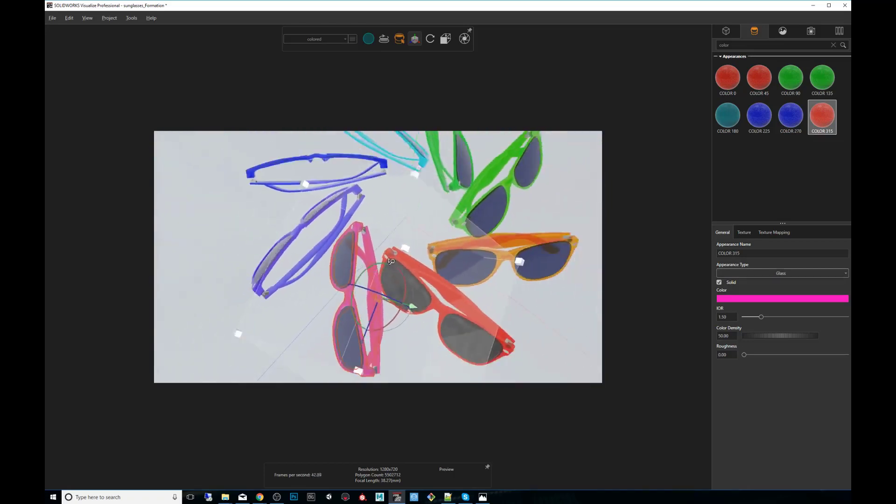
pyautogui.scroll(-5, 391, 261)
pyautogui.click(488, 220)
# Step: Switch the viewport rendering to Accurate and frame the pair with dark lenses in the foreground
pyautogui.scroll(8, 510, 263)
pyautogui.moveTo(578, 248); pyautogui.dragTo(495, 301, button='middle')
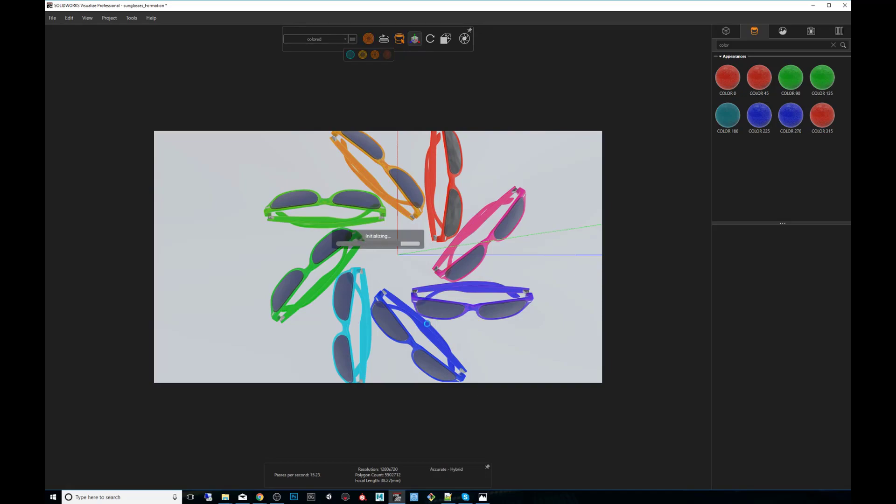
pyautogui.moveTo(461, 330); pyautogui.dragTo(430, 268)
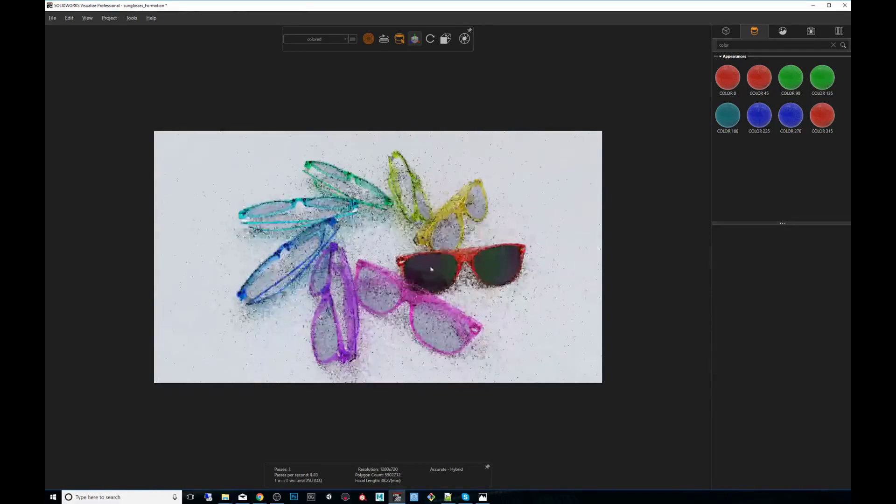
pyautogui.keyDown('alt'); pyautogui.moveTo(429, 268); pyautogui.dragTo(400, 229, button='middle'); pyautogui.keyUp('alt')
pyautogui.keyDown('alt'); pyautogui.moveTo(400, 229); pyautogui.dragTo(396, 240); pyautogui.keyUp('alt')
pyautogui.keyDown('alt'); pyautogui.moveTo(397, 241); pyautogui.dragTo(408, 271, button='right'); pyautogui.keyUp('alt')
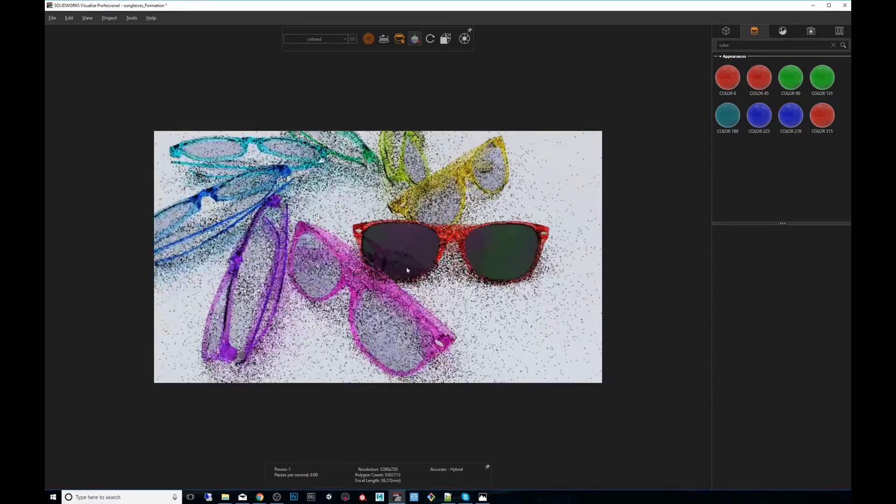
pyautogui.keyDown('alt'); pyautogui.moveTo(408, 270); pyautogui.dragTo(386, 267); pyautogui.keyUp('alt')
pyautogui.keyDown('alt'); pyautogui.moveTo(386, 267); pyautogui.dragTo(412, 300, button='middle'); pyautogui.keyUp('alt')
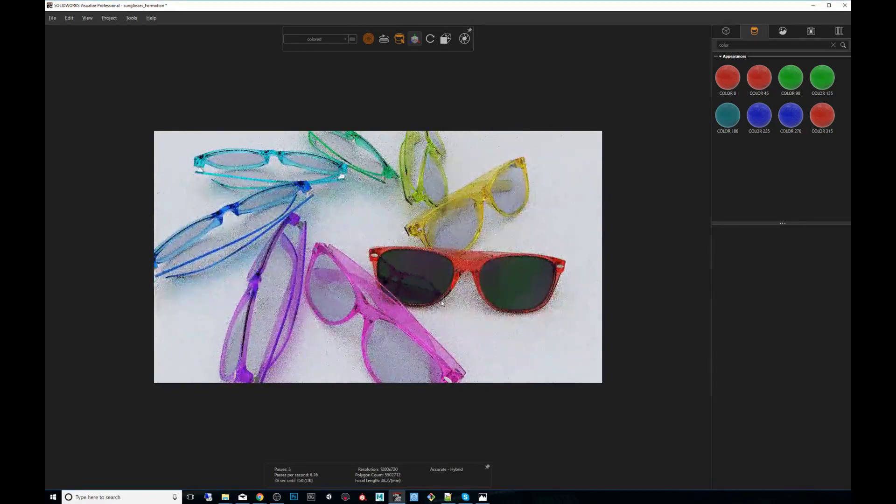
# Step: Copy the LENS-04 appearance from the red-framed pair to the lenses of the other seven pairs and deselect
pyautogui.click(414, 279)
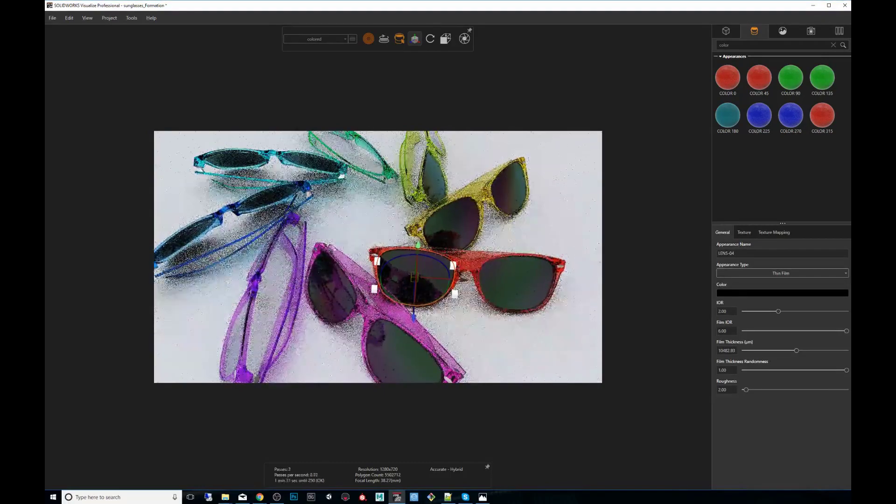
pyautogui.moveTo(294, 160); pyautogui.dragTo(417, 235, button='middle')
pyautogui.scroll(-4, 416, 235)
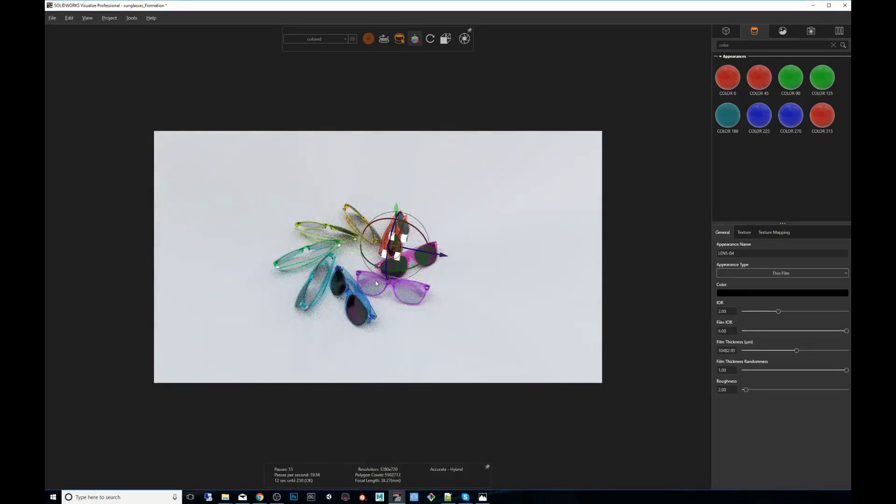
pyautogui.moveTo(375, 281); pyautogui.dragTo(552, 280, button='middle')
pyautogui.moveTo(434, 243); pyautogui.dragTo(456, 264, button='middle')
pyautogui.click(457, 217)
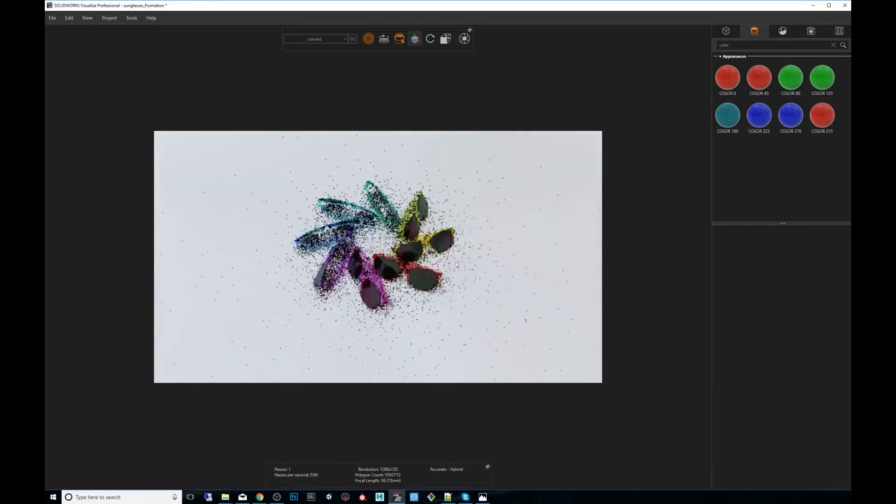
# Step: Examine the finished circle of coloured sunglasses from above and from oblique angles
pyautogui.keyDown('alt'); pyautogui.moveTo(456, 264); pyautogui.dragTo(425, 238, button='right'); pyautogui.keyUp('alt')
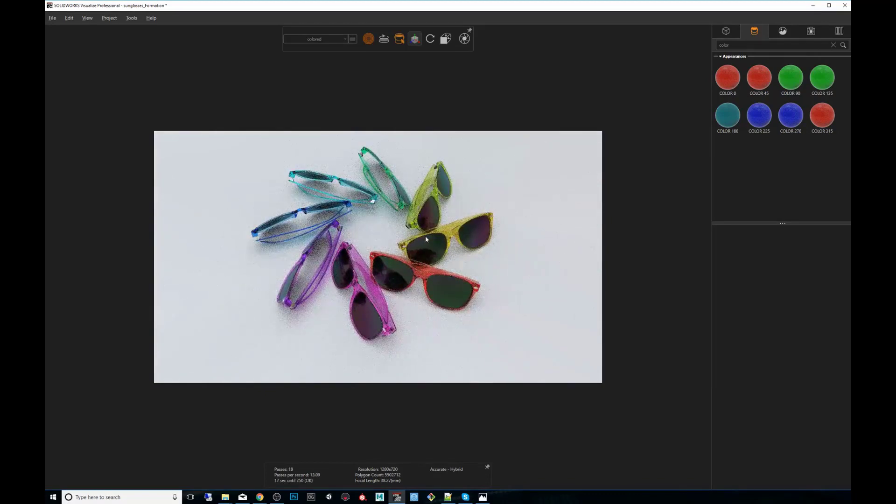
pyautogui.keyDown('alt'); pyautogui.moveTo(425, 238); pyautogui.dragTo(437, 261); pyautogui.keyUp('alt')
pyautogui.keyDown('alt'); pyautogui.moveTo(438, 262); pyautogui.dragTo(448, 305, button='middle'); pyautogui.keyUp('alt')
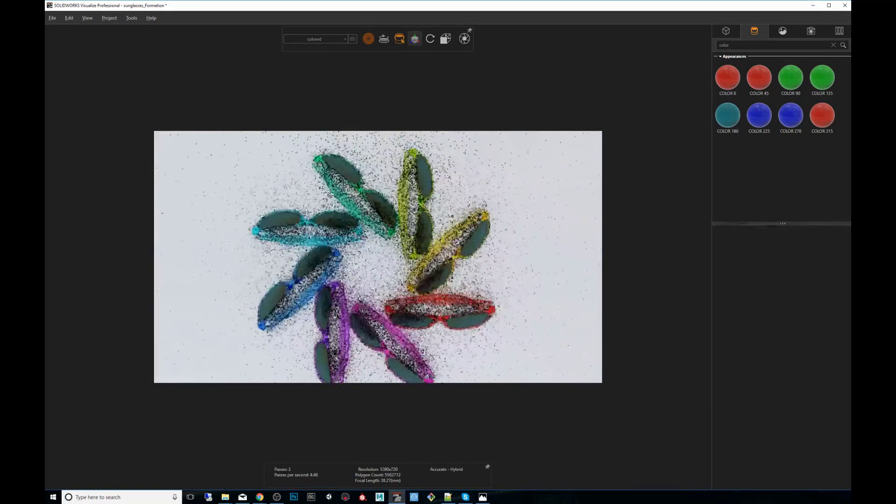
pyautogui.keyDown('alt'); pyautogui.moveTo(447, 306); pyautogui.dragTo(428, 314, button='right'); pyautogui.keyUp('alt')
pyautogui.keyDown('alt'); pyautogui.moveTo(429, 313); pyautogui.dragTo(434, 312); pyautogui.keyUp('alt')
pyautogui.keyDown('alt'); pyautogui.moveTo(434, 313); pyautogui.dragTo(436, 303, button='right'); pyautogui.keyUp('alt')
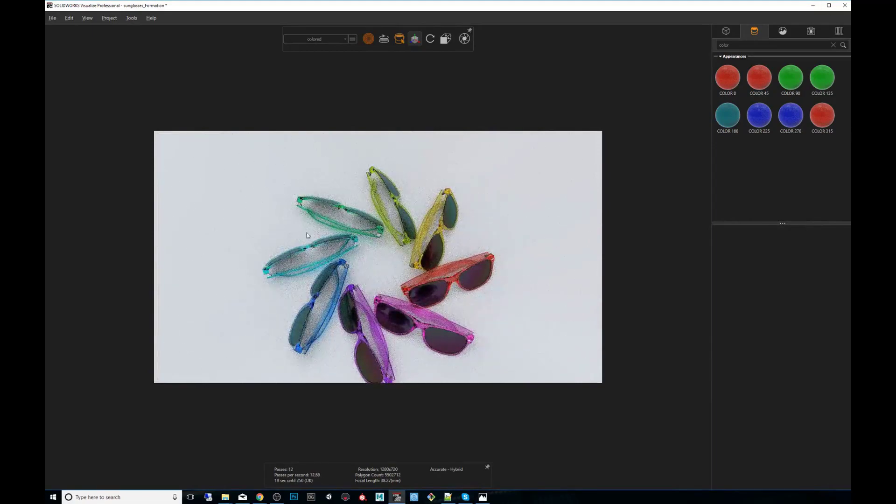
pyautogui.keyDown('alt'); pyautogui.moveTo(306, 232); pyautogui.dragTo(396, 390); pyautogui.keyUp('alt')
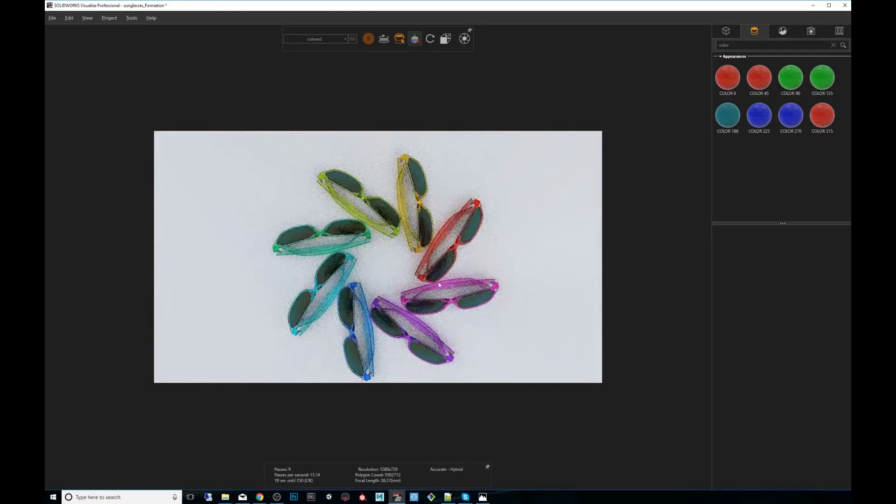
pyautogui.keyDown('alt'); pyautogui.moveTo(427, 267); pyautogui.dragTo(405, 258); pyautogui.keyUp('alt')
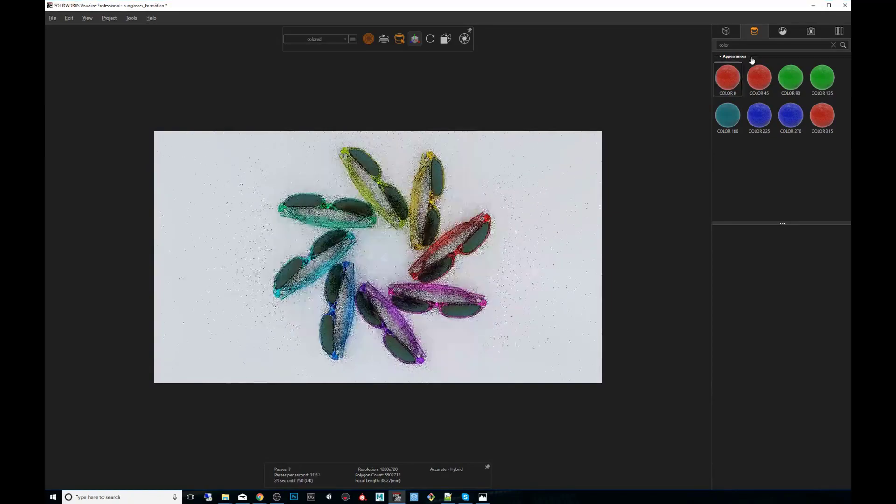
# Step: Set the camera's twist to -17.20 and frame a low close-up of the red pair with a 29.80 mm focal length
pyautogui.click(811, 34)
pyautogui.keyDown('alt'); pyautogui.moveTo(462, 276); pyautogui.dragTo(365, 218); pyautogui.keyUp('alt')
pyautogui.scroll(5, 367, 212)
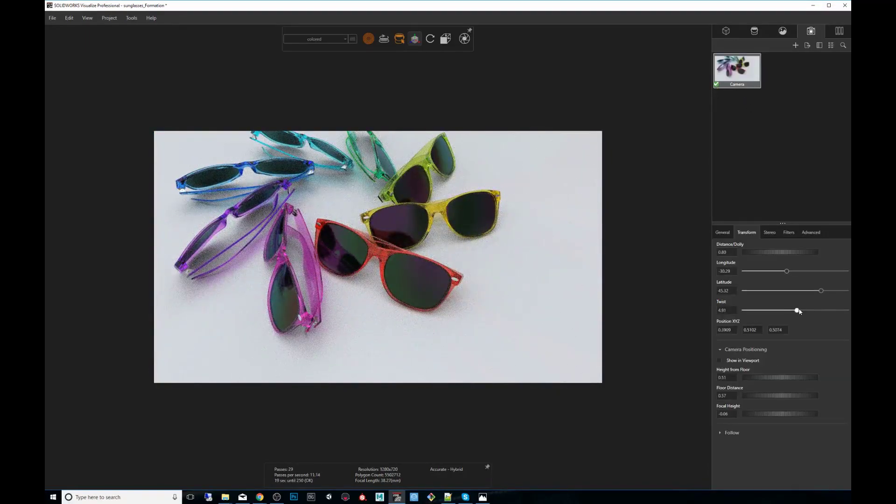
pyautogui.moveTo(799, 312); pyautogui.dragTo(791, 310)
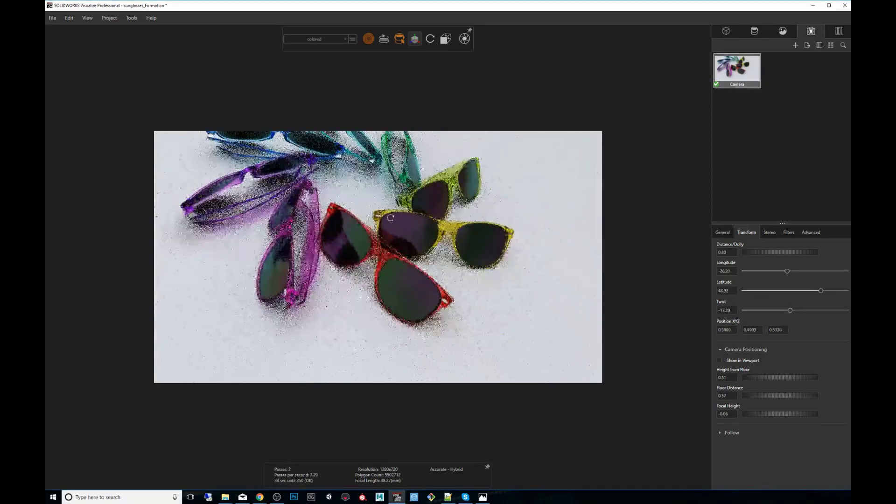
pyautogui.scroll(5, 406, 219)
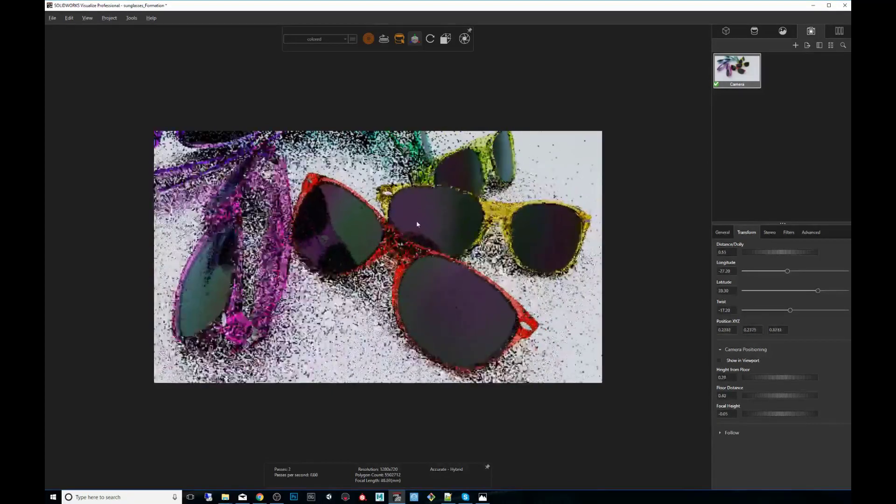
pyautogui.scroll(-2, 418, 224)
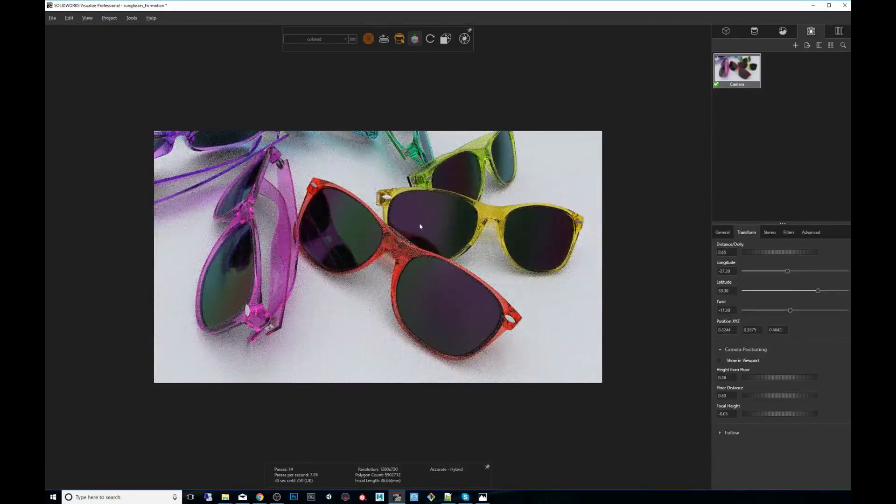
pyautogui.scroll(-3, 420, 226)
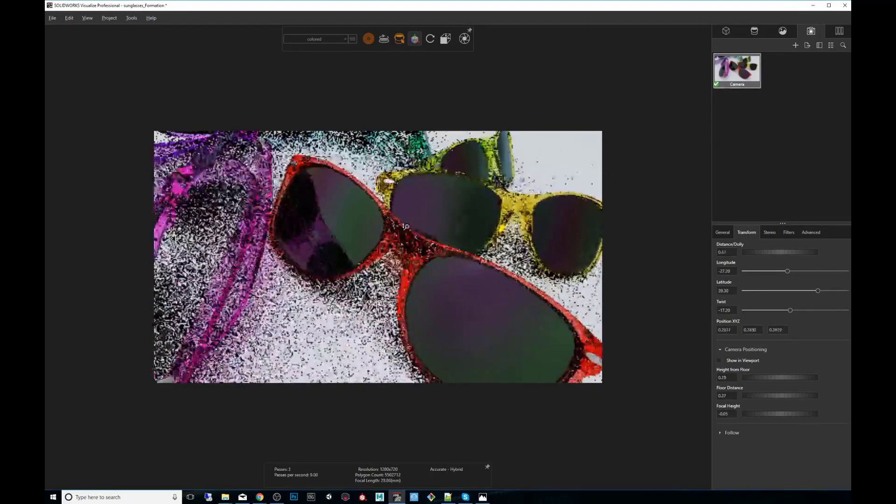
pyautogui.scroll(5, 397, 230)
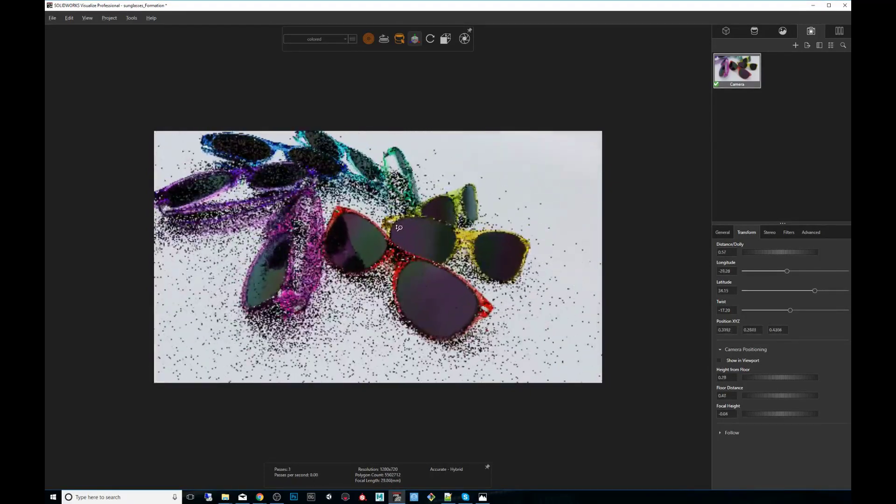
pyautogui.scroll(1, 404, 227)
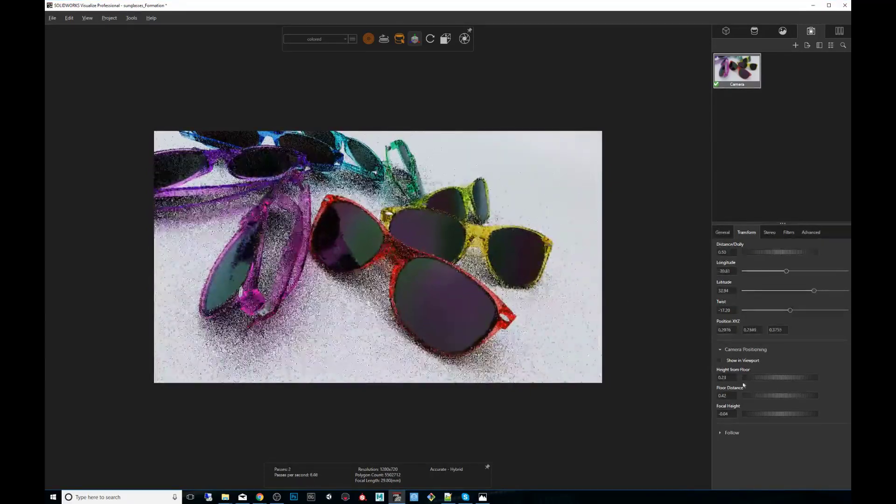
# Step: Enable the camera's depth of field, focus on the bridge of the red pair and raise the F-stop to about 0.9
pyautogui.click(723, 232)
pyautogui.click(719, 397)
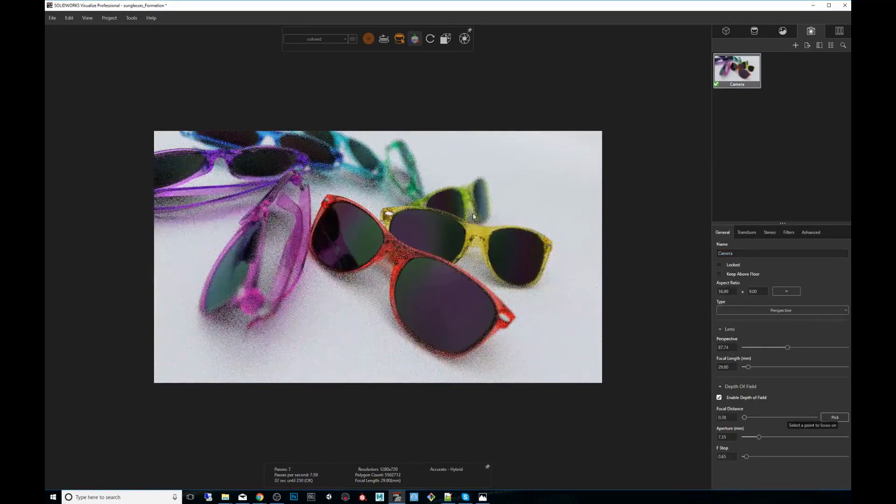
pyautogui.click(407, 250)
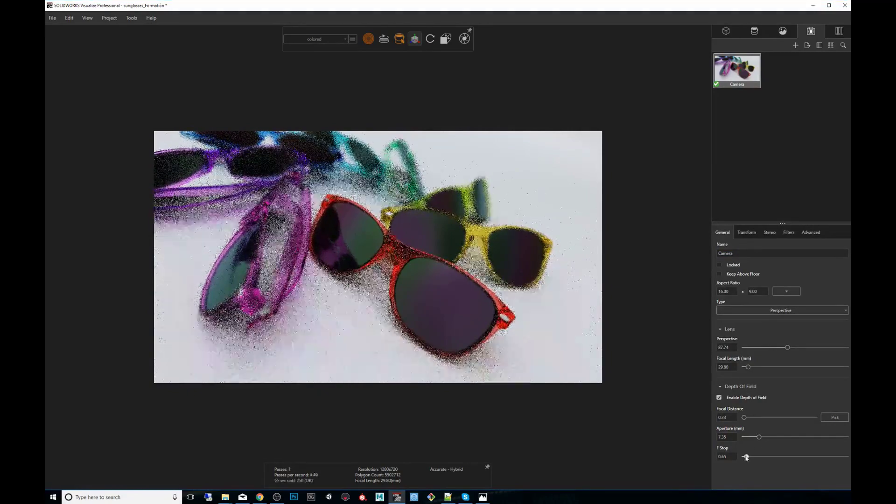
pyautogui.moveTo(745, 456); pyautogui.dragTo(748, 457)
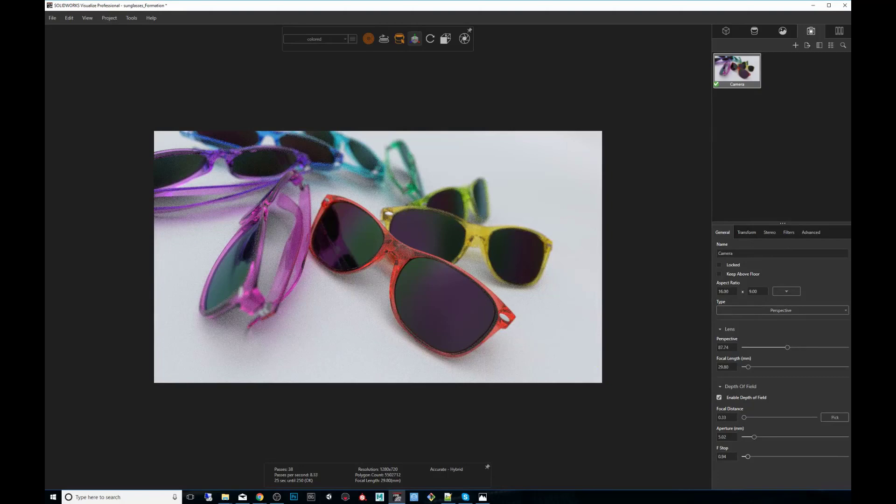
# Step: Review the render output settings for file, resolution and renderer without starting a render
pyautogui.click(465, 39)
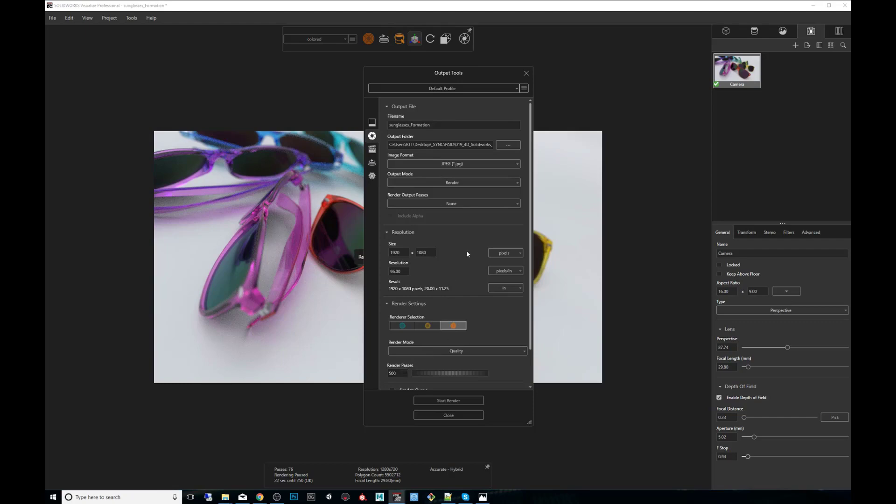
pyautogui.click(526, 74)
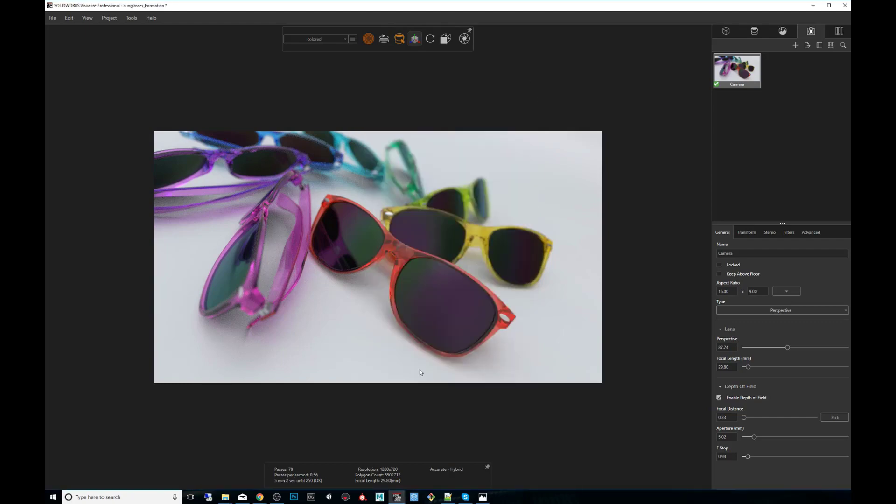
# Step: Switch to the work_files folder in File Explorer and select both rendered sunglasses_Formation images
pyautogui.click(226, 496)
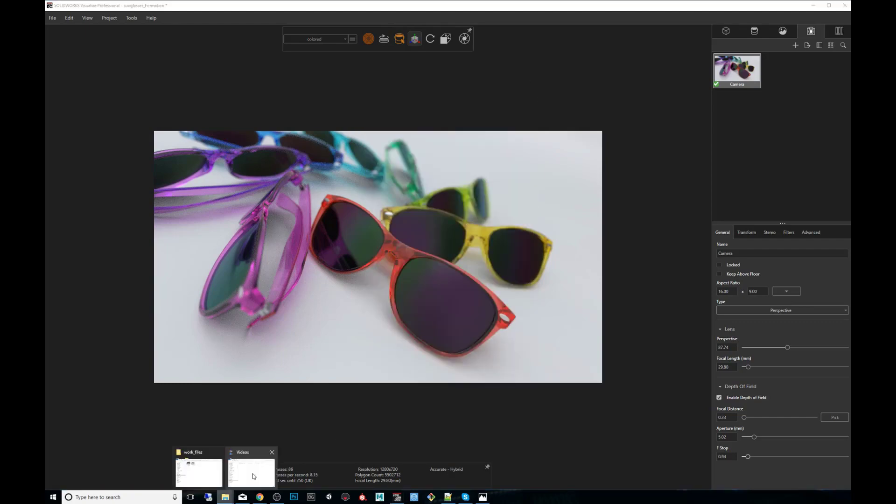
pyautogui.click(200, 473)
pyautogui.hotkey('ctrl', 'a')
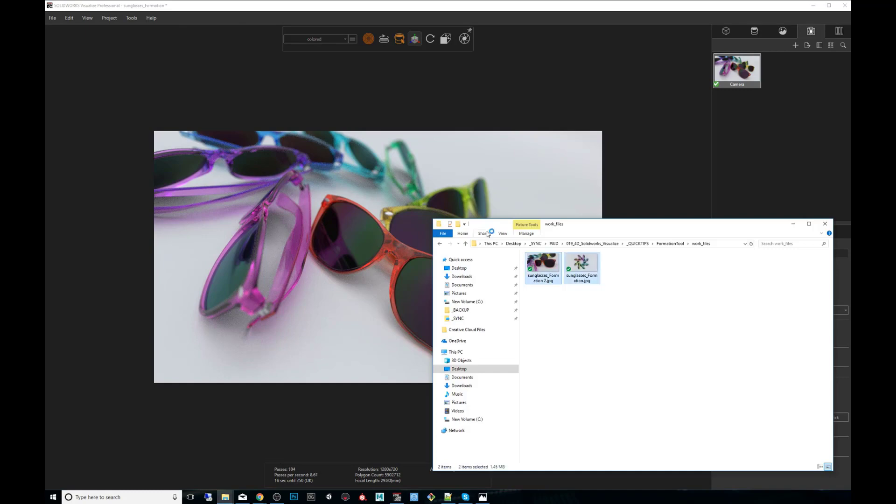